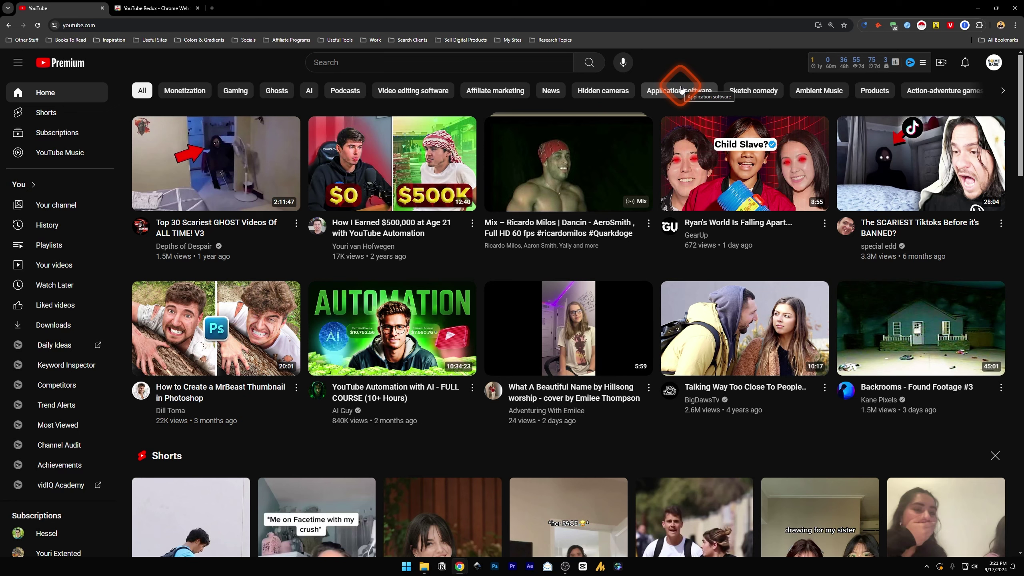
Find the YouTube Redux extension in the Chrome Web Store and add it to Chrome, accepting its permissions.
{"action": "left_click", "coordinate": [144, 9]}
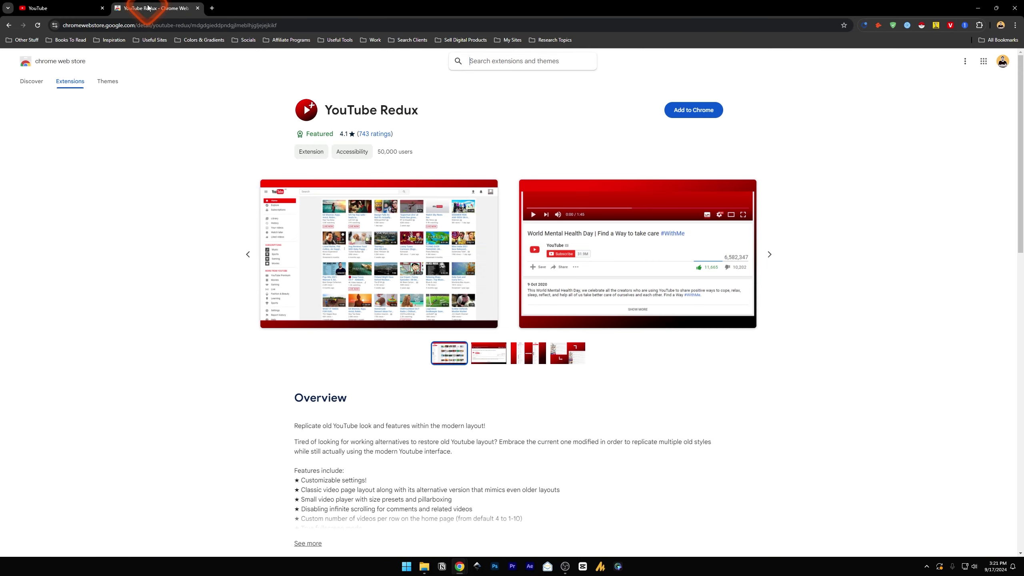
{"action": "left_click", "coordinate": [483, 61]}
{"action": "type", "text": "YouTube Redux"}
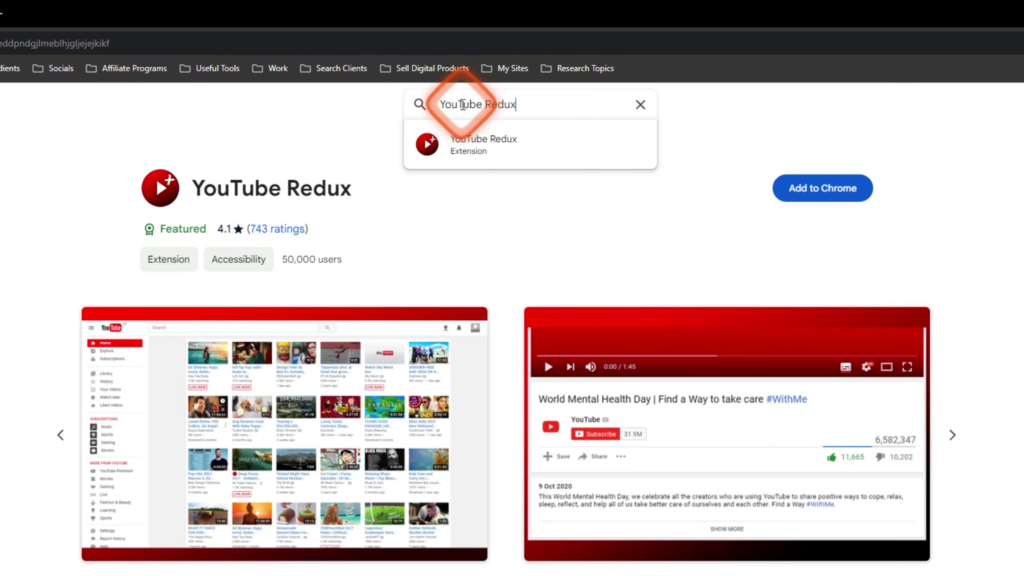
{"action": "left_click", "coordinate": [480, 142]}
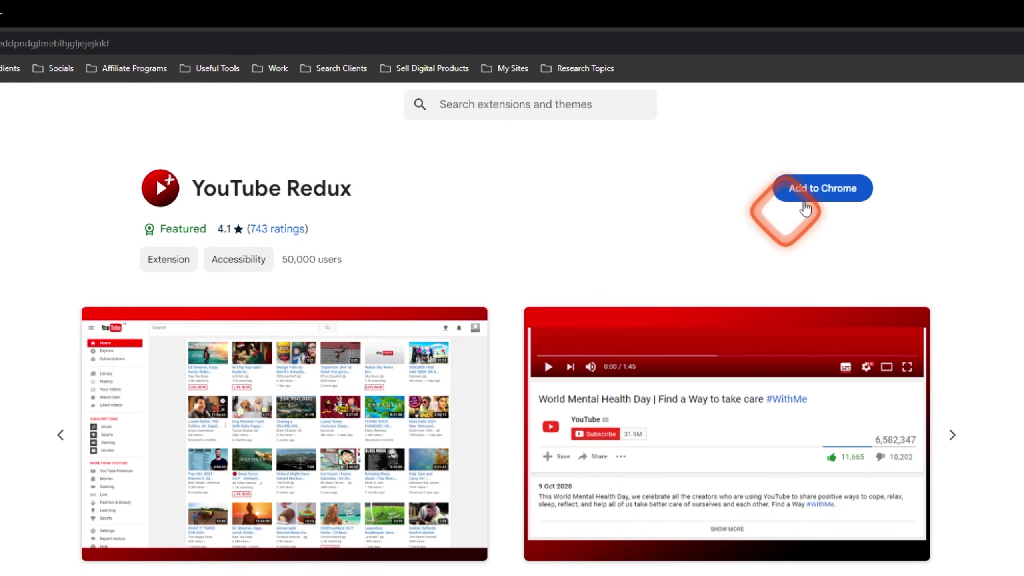
{"action": "left_click", "coordinate": [832, 200]}
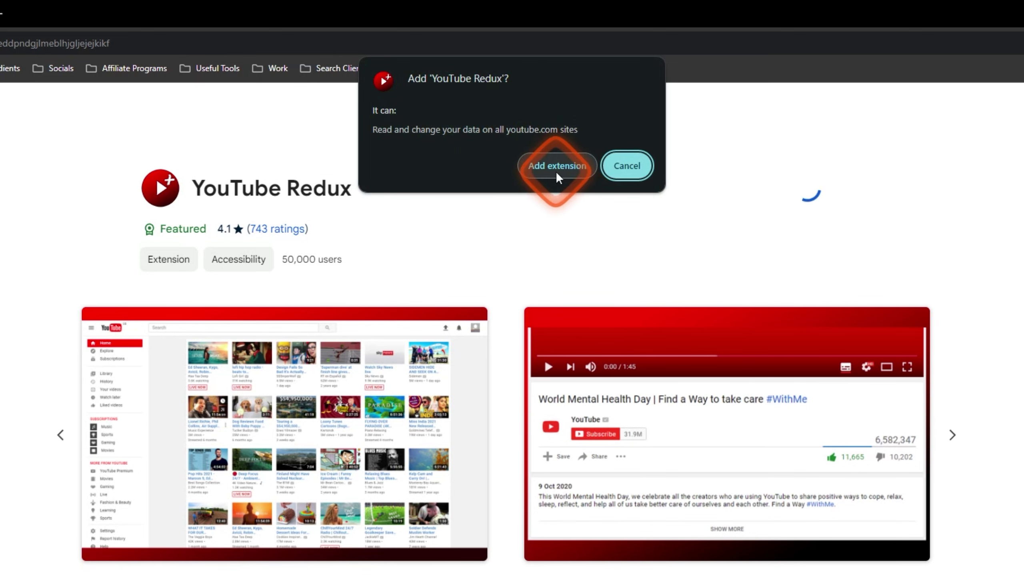
{"action": "left_click", "coordinate": [556, 168]}
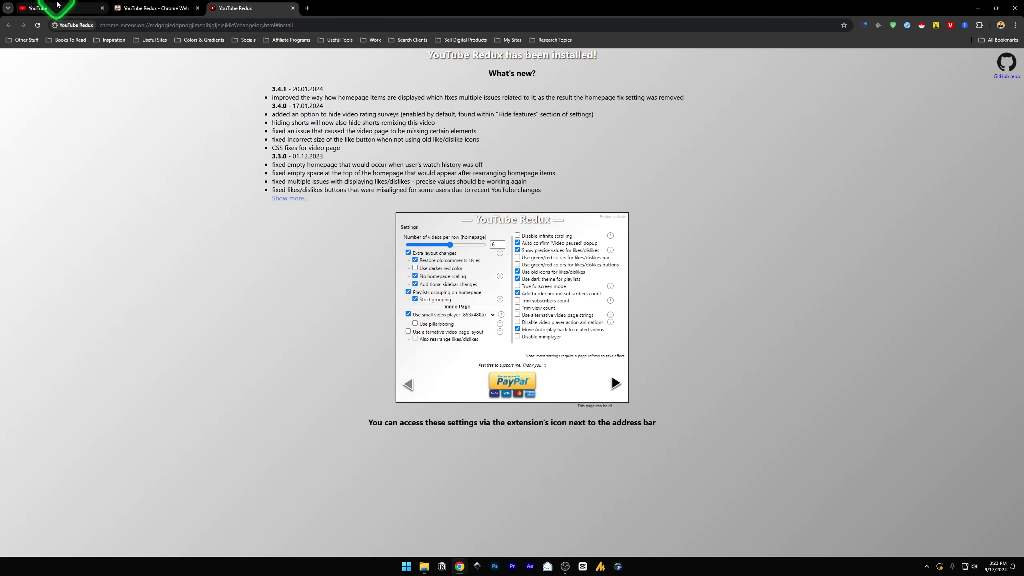
{"action": "left_click", "coordinate": [57, 5]}
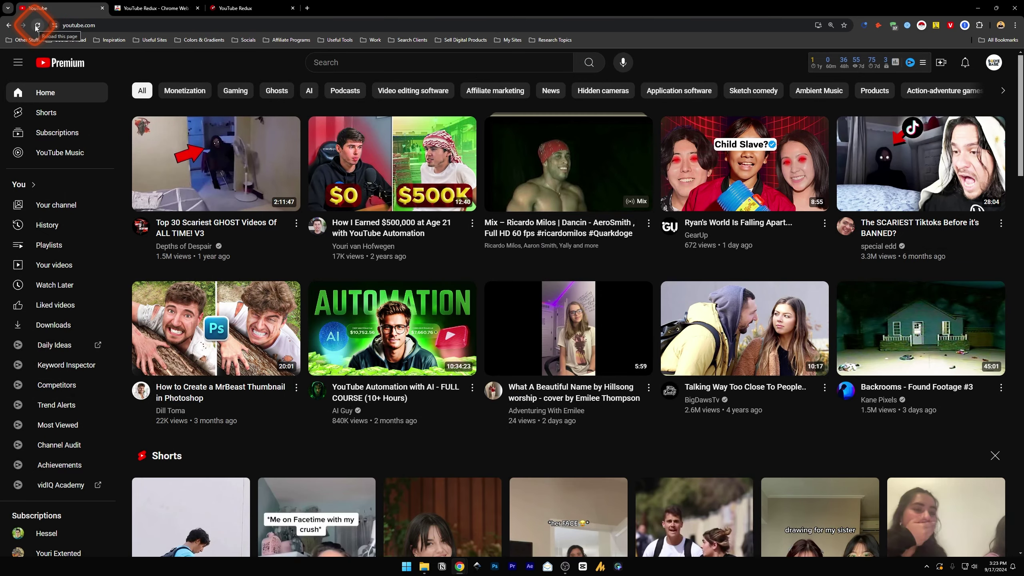
Reload the YouTube homepage so it shows the centered Redux-style layout.
{"action": "left_click", "coordinate": [36, 25]}
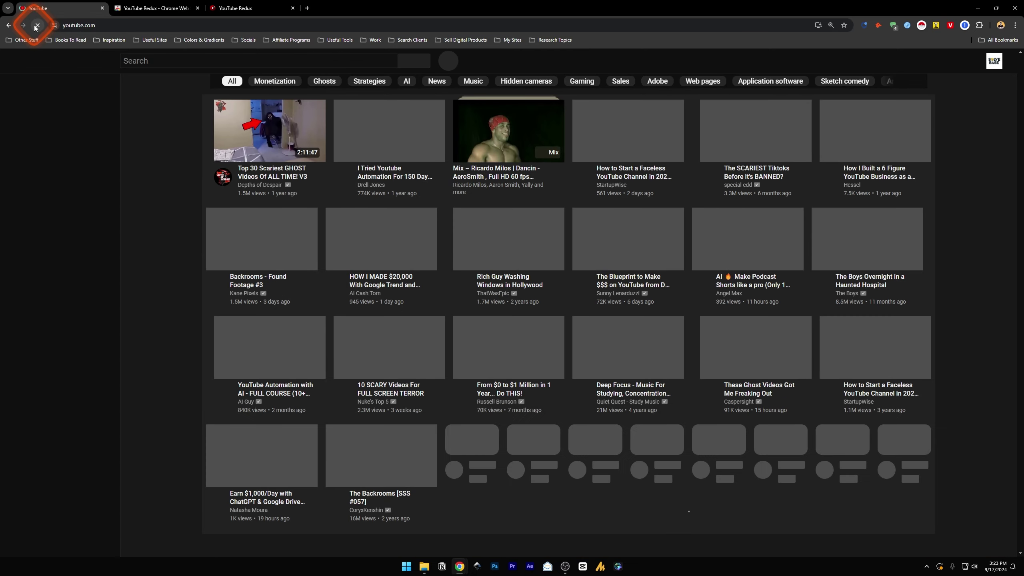